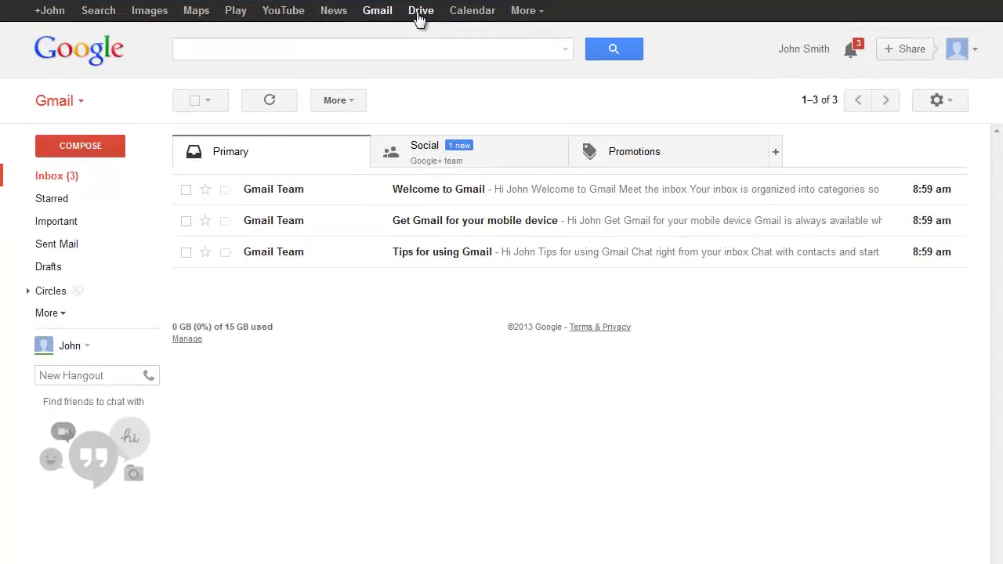
# - Go to My Drive in Google Drive and show the CREATE menu options
pyautogui.click(420, 12)
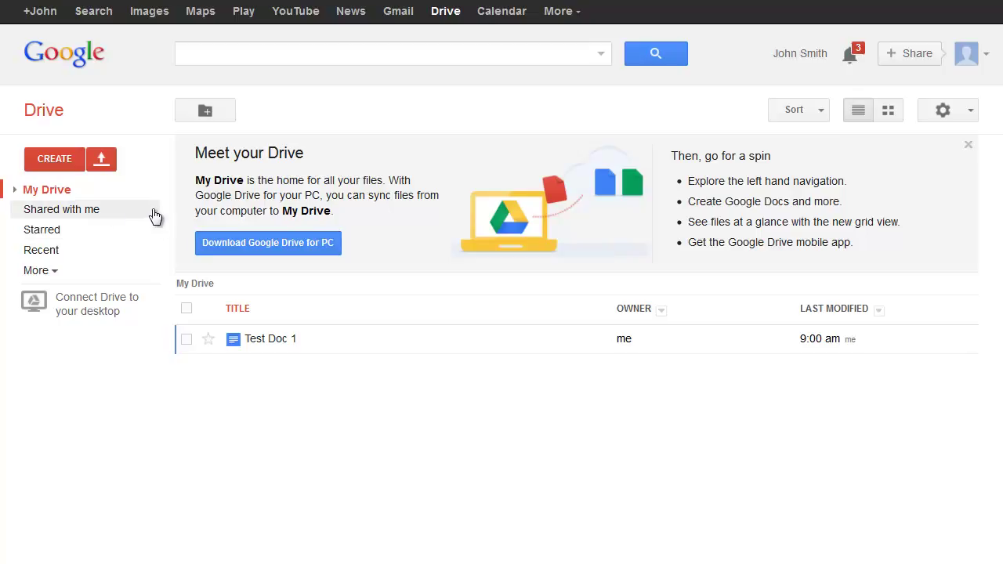
pyautogui.click(66, 159)
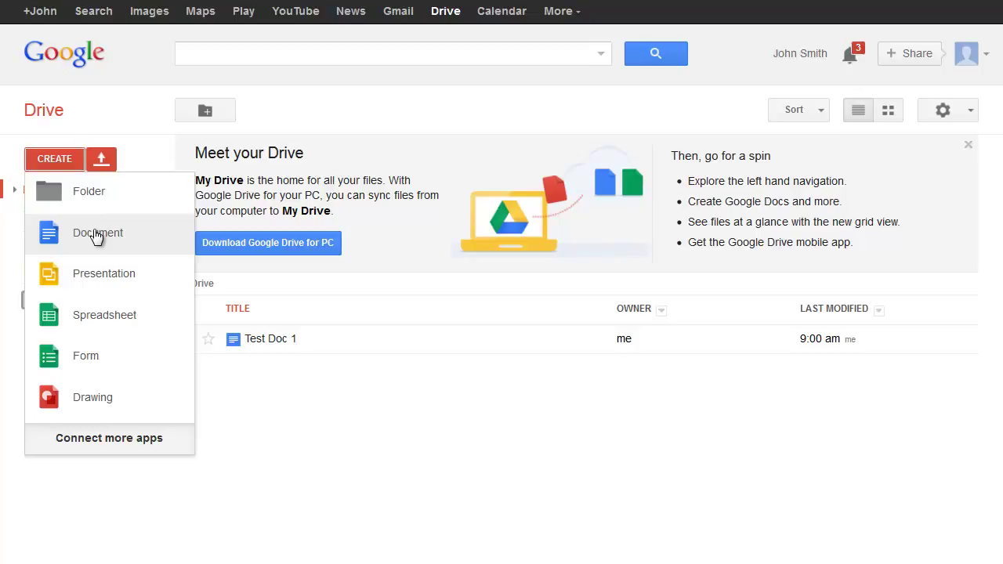
# - Create a new blank document and rename it from Untitled document to 'Test 1'
pyautogui.click(95, 235)
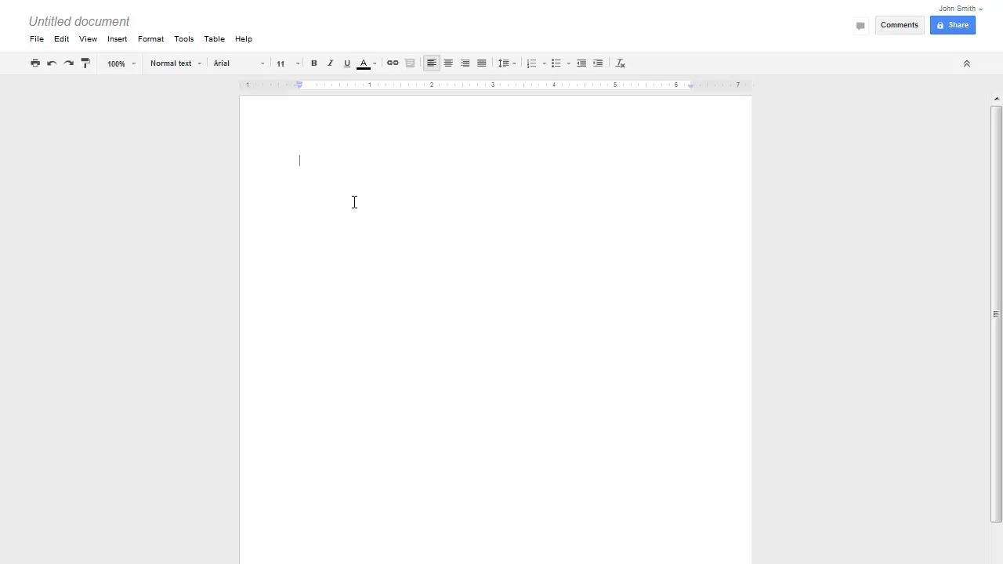
pyautogui.click(55, 24)
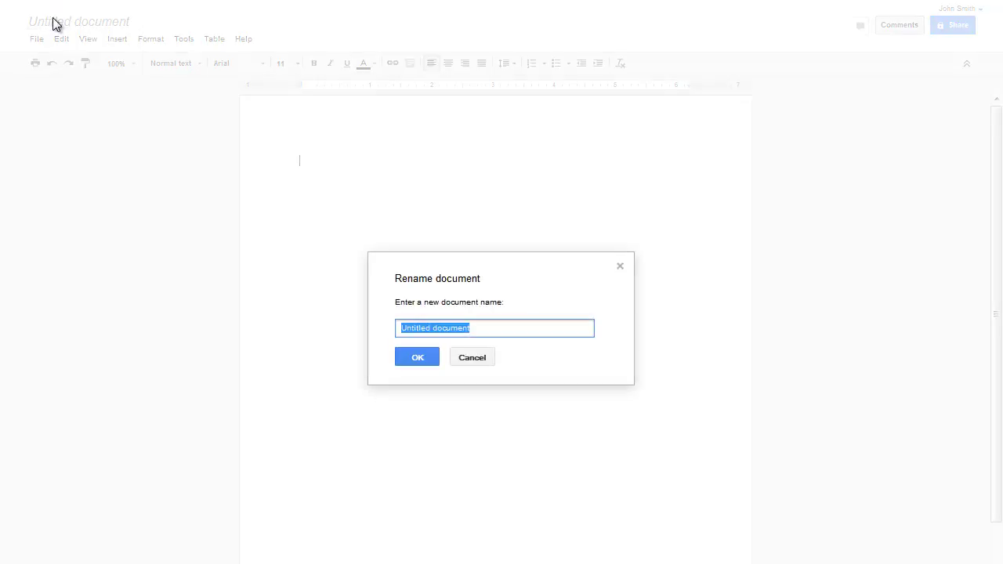
pyautogui.click(515, 326)
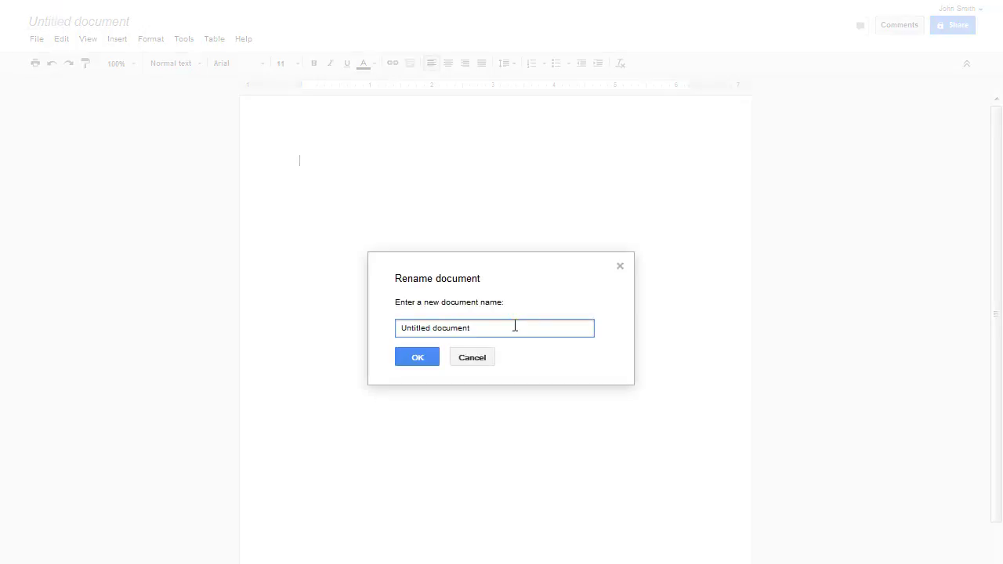
pyautogui.press('BackSpace')
pyautogui.press('BackSpace')
pyautogui.press('BackSpace')
pyautogui.press('BackSpace')
pyautogui.press('BackSpace')
pyautogui.press('BackSpace')
pyautogui.press('BackSpace')
pyautogui.press('BackSpace')
pyautogui.press('BackSpace')
pyautogui.press('BackSpace')
pyautogui.press('BackSpace')
pyautogui.press('BackSpace')
pyautogui.press('BackSpace')
pyautogui.press('BackSpace')
pyautogui.press('BackSpace')
pyautogui.press('BackSpace')
pyautogui.press('BackSpace')
pyautogui.write('Test 1')
pyautogui.click(435, 353)
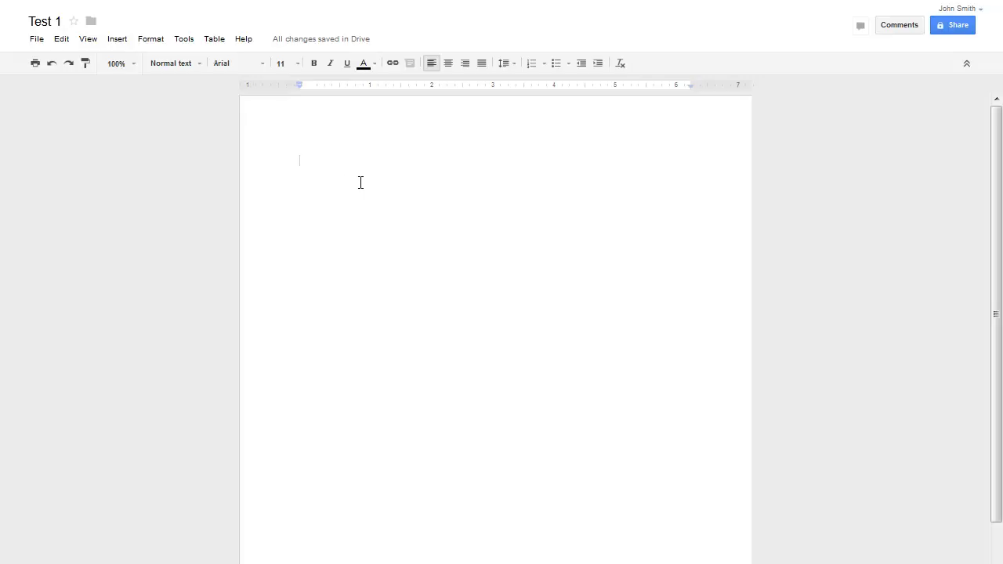
# - Type 'This is my document', 'I'd like to share with my students.' and 'I'm giving them lots of information.' on separate lines
pyautogui.write('This is m')
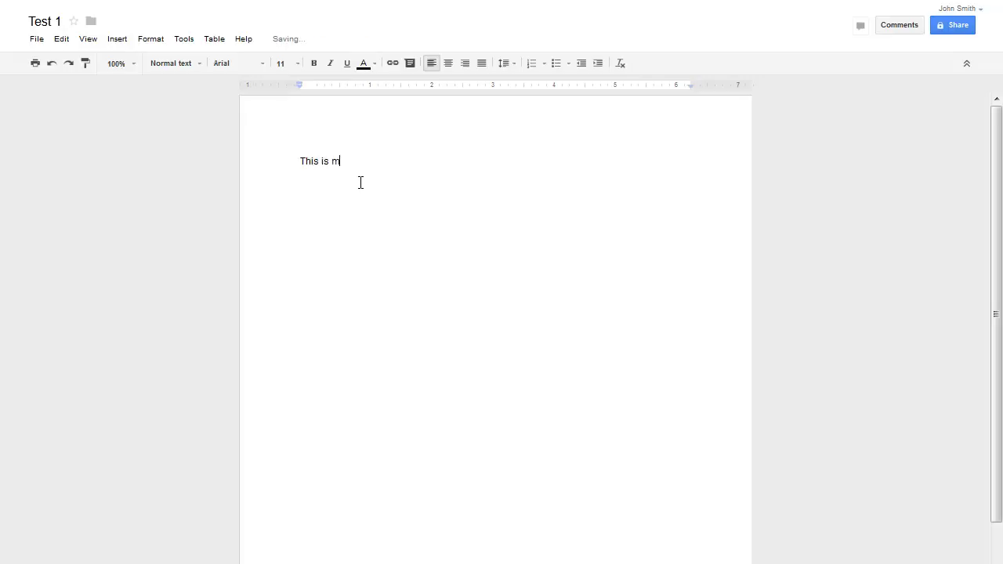
pyautogui.write('y document')
pyautogui.press('Return')
pyautogui.press('Return')
pyautogui.write("I'd like to share with my students.")
pyautogui.press('Return')
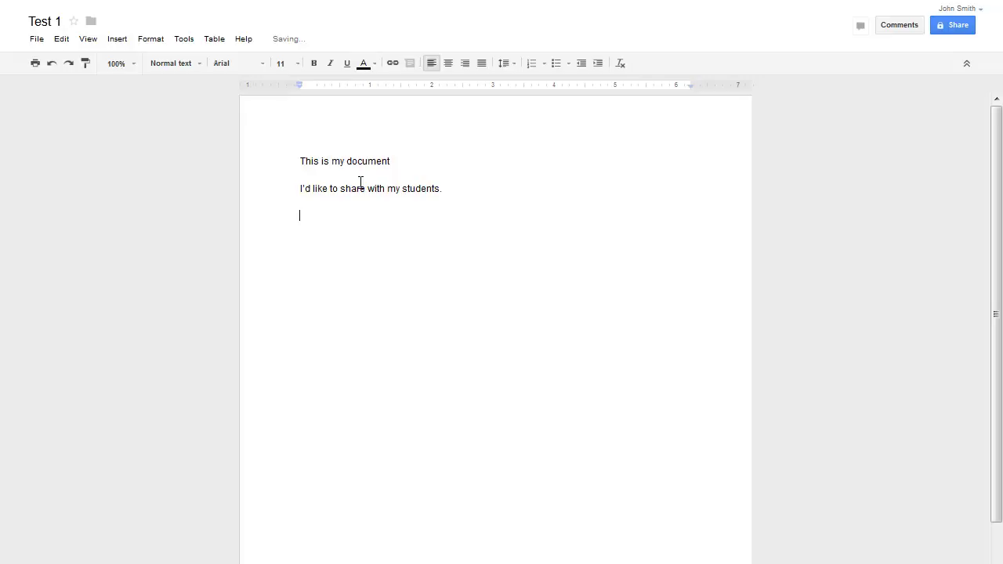
pyautogui.write("I'm giving them lots of information.")
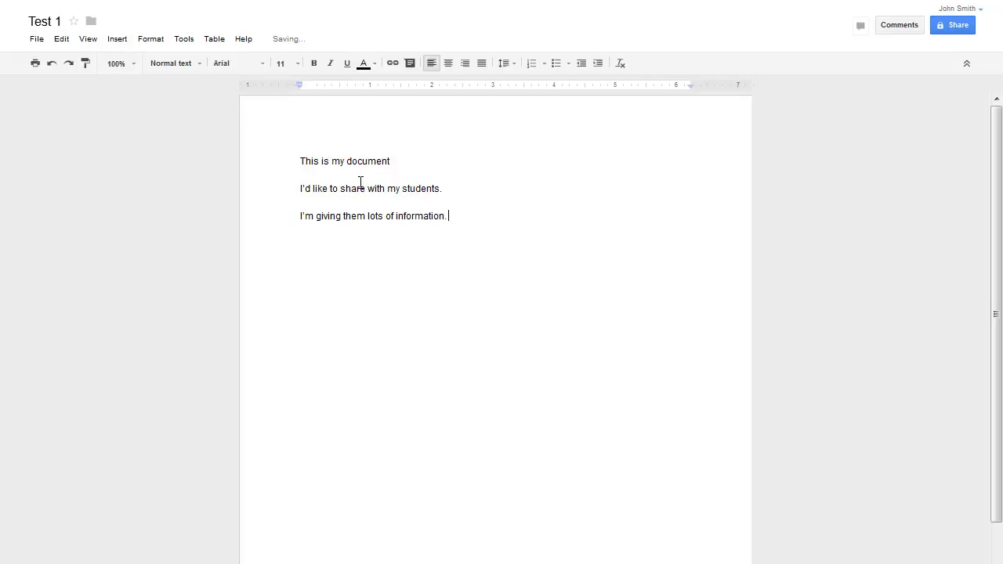
pyautogui.press('Return')
# - Open Share settings and enter the collaborator's e-mail address in the Invite people field
pyautogui.click(952, 28)
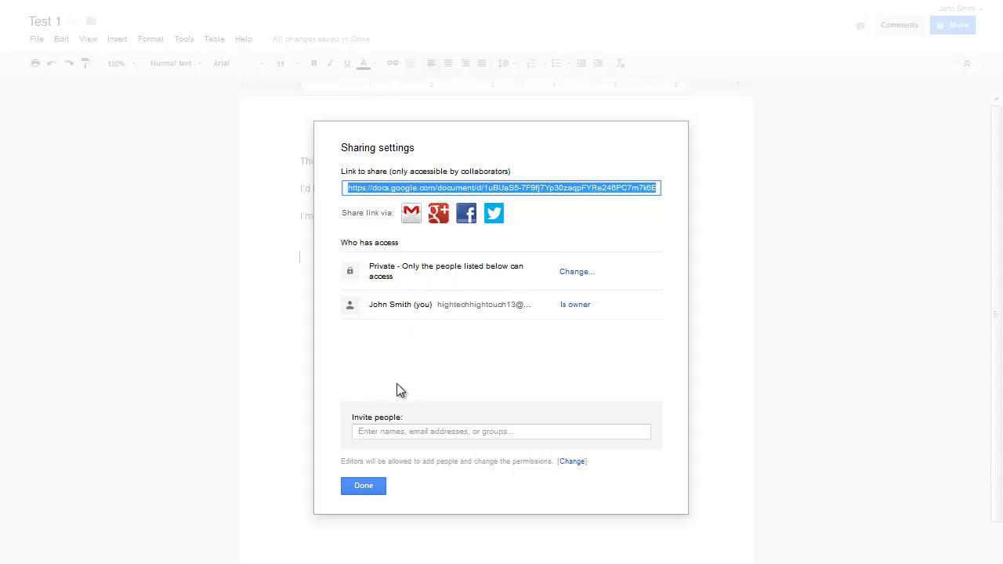
pyautogui.click(390, 432)
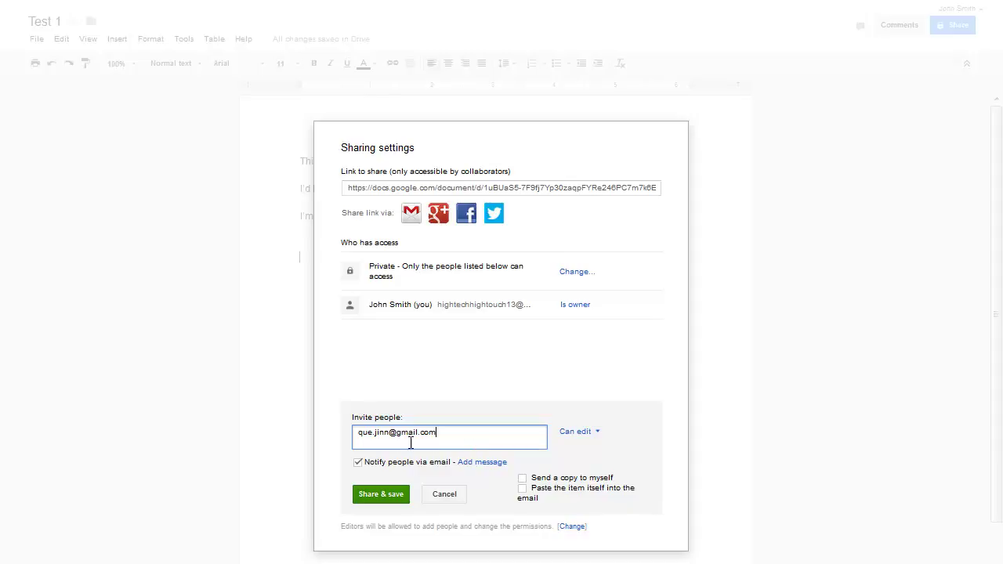
# - Keep the invitee's permission at Can edit and open the Add message option
pyautogui.click(598, 433)
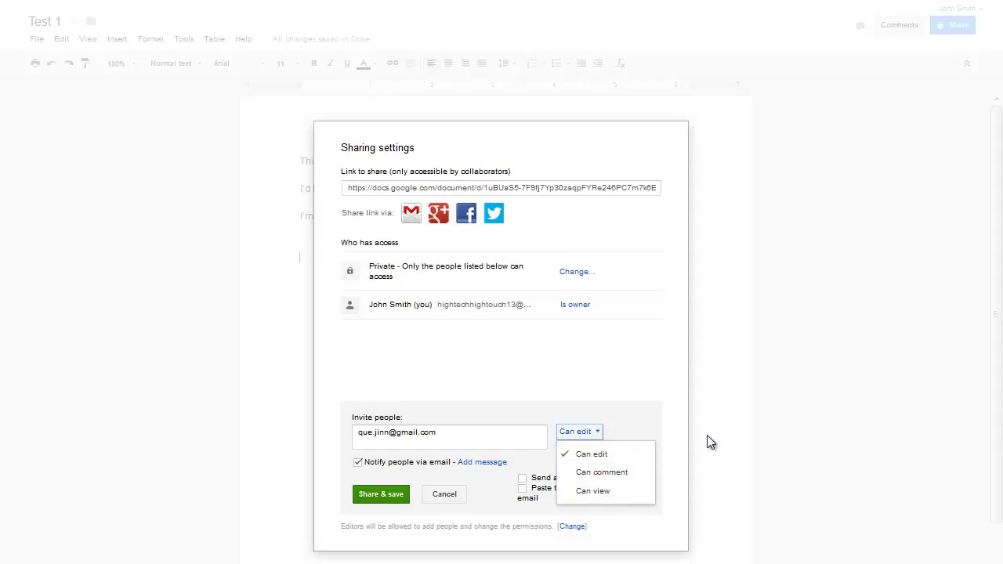
pyautogui.click(626, 370)
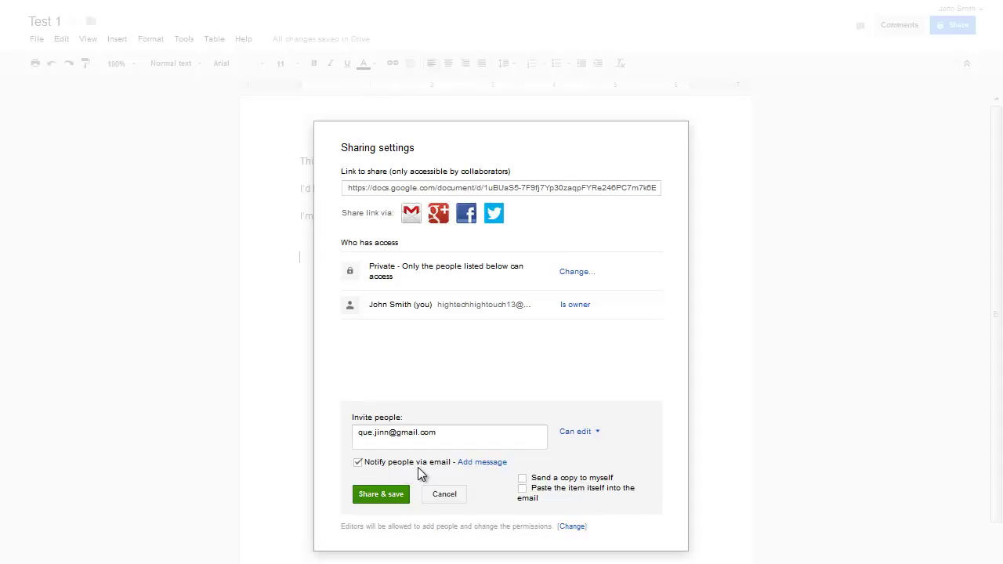
pyautogui.click(471, 469)
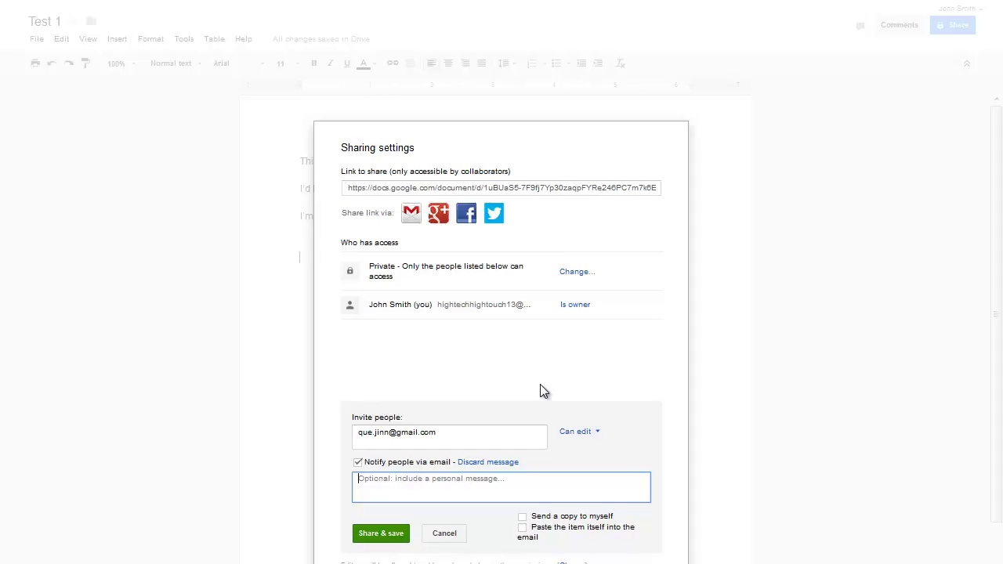
# - Share & save the invitation, then open the Change options for Private access
pyautogui.click(380, 534)
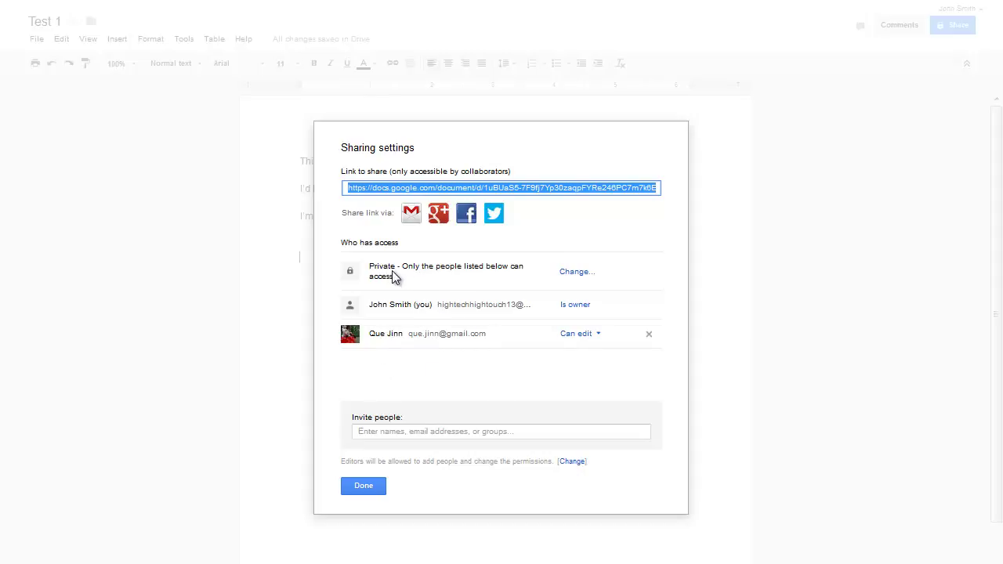
pyautogui.click(568, 274)
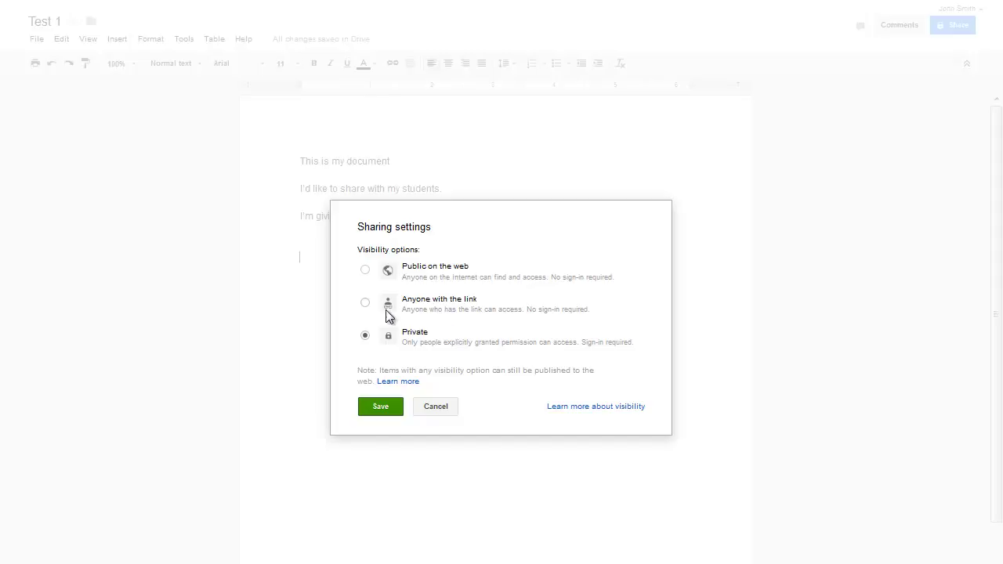
# - Set visibility to Anyone with the link with Can view access and save
pyautogui.click(365, 304)
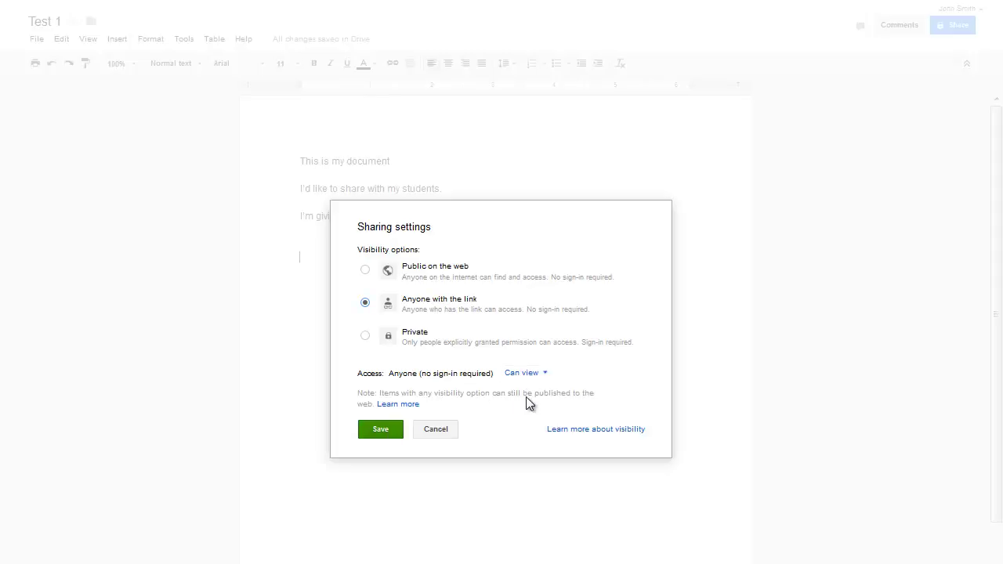
pyautogui.click(546, 380)
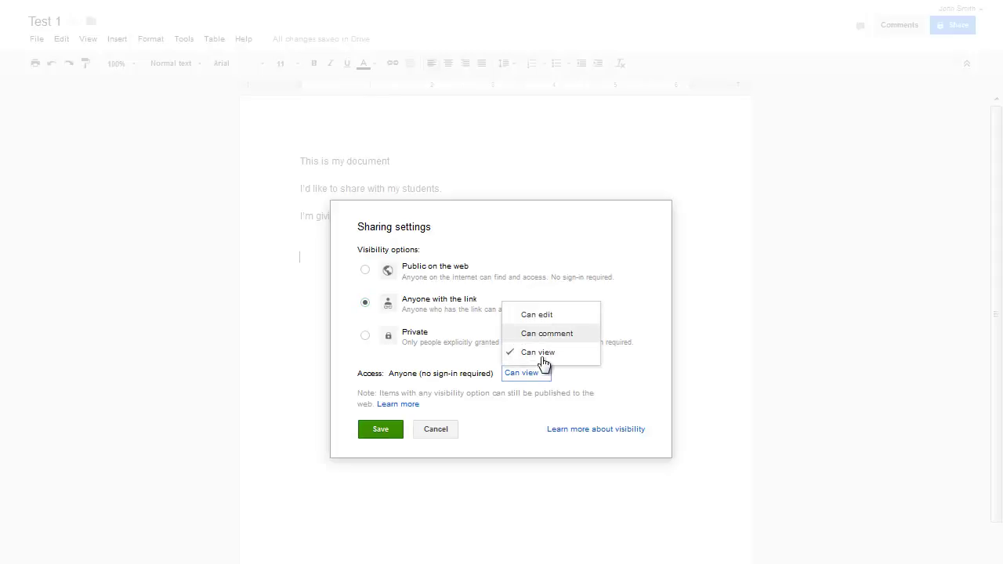
pyautogui.click(384, 431)
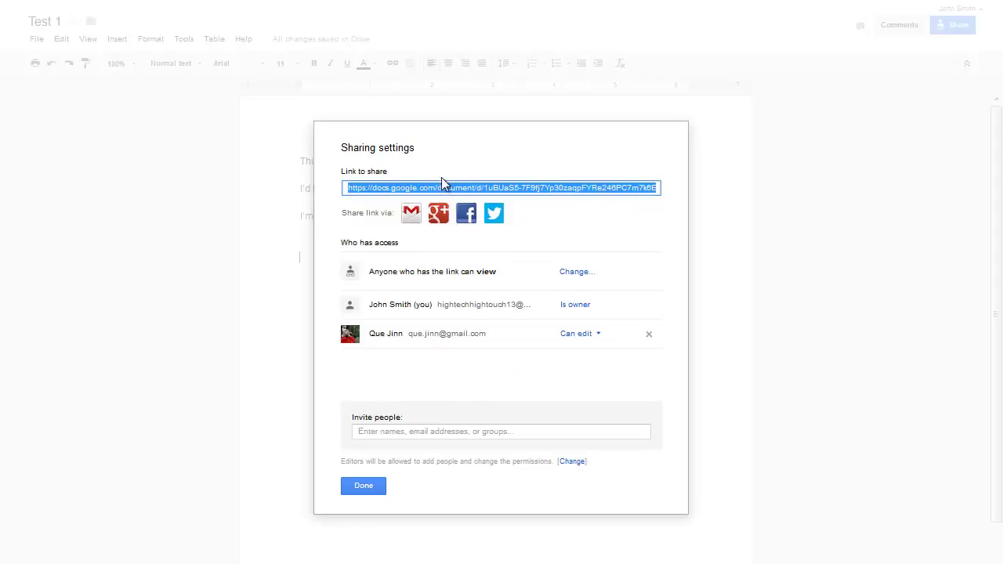
# - Copy the document's share link and close Sharing settings with Done
pyautogui.rightClick(388, 188)
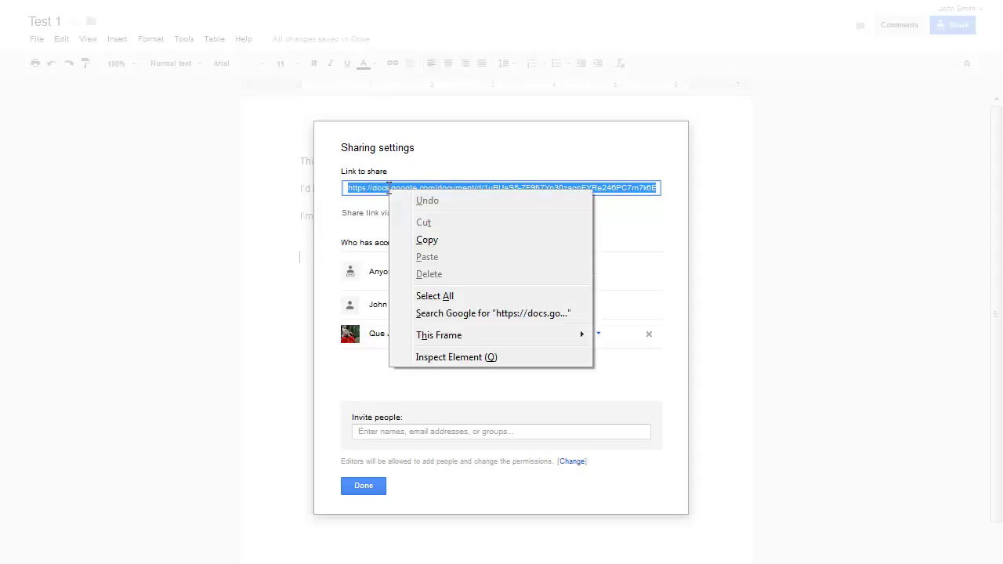
pyautogui.click(438, 243)
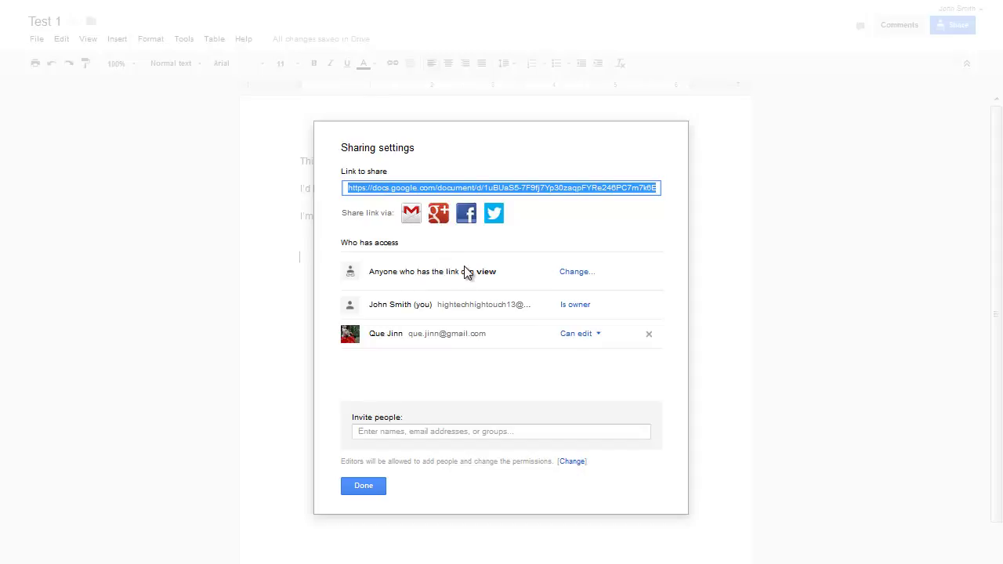
pyautogui.click(362, 486)
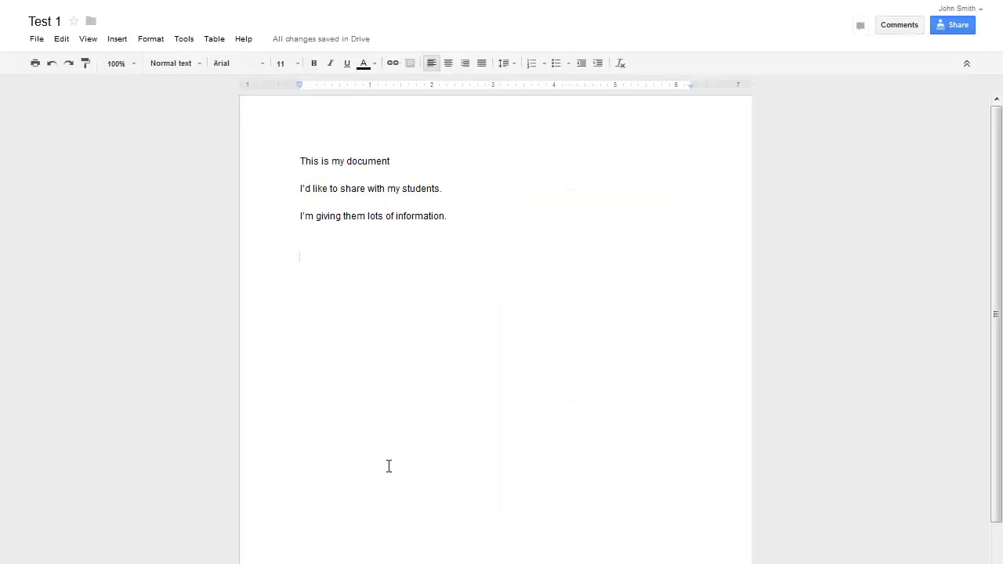